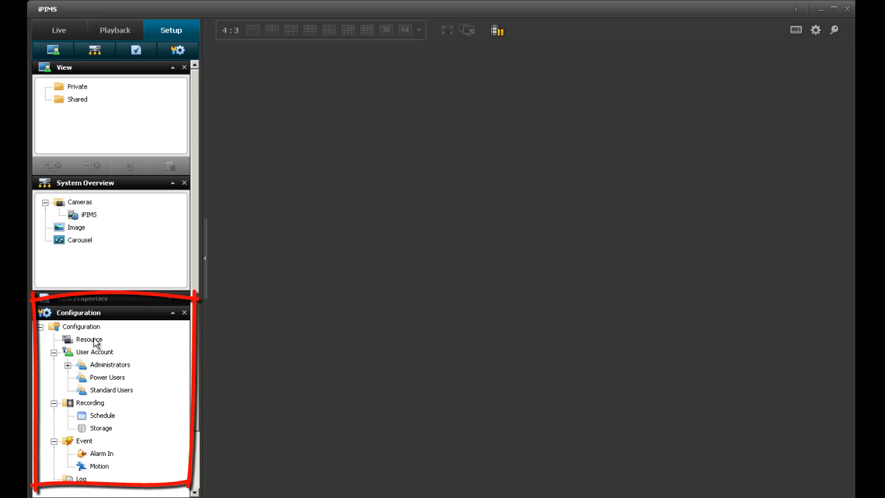
Under Configuration > Resource, start a new device named 'Demo System' with model New H.264 type DVR.
left_click(97, 340)
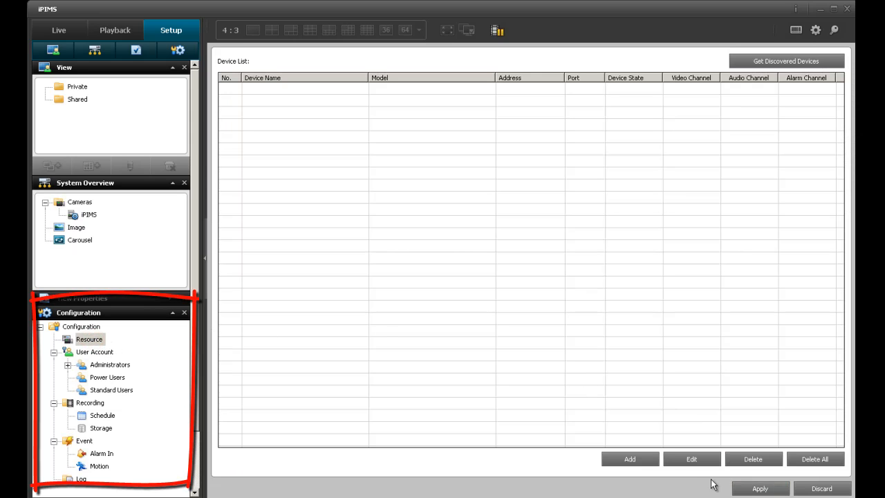
left_click(623, 459)
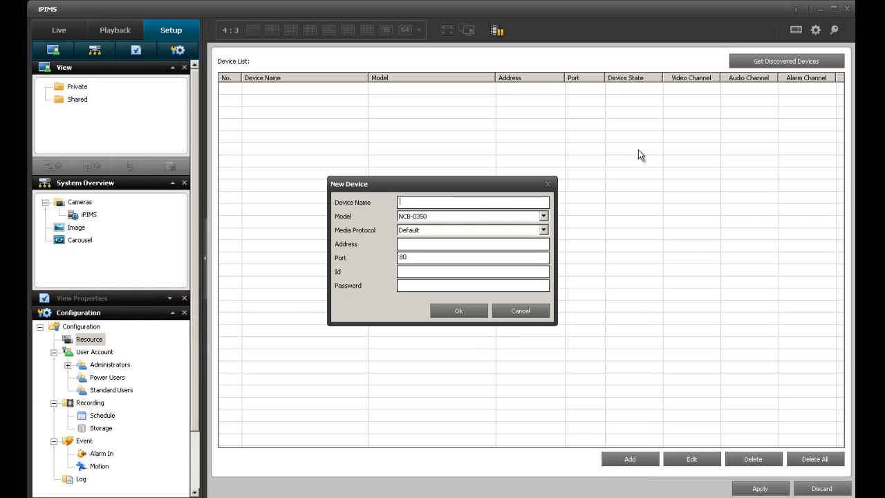
type("Demo")
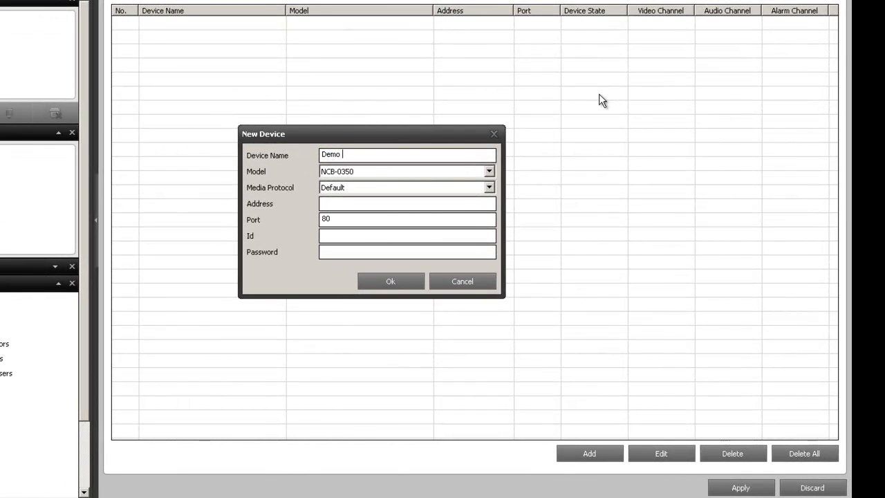
type(" System")
left_click(374, 173)
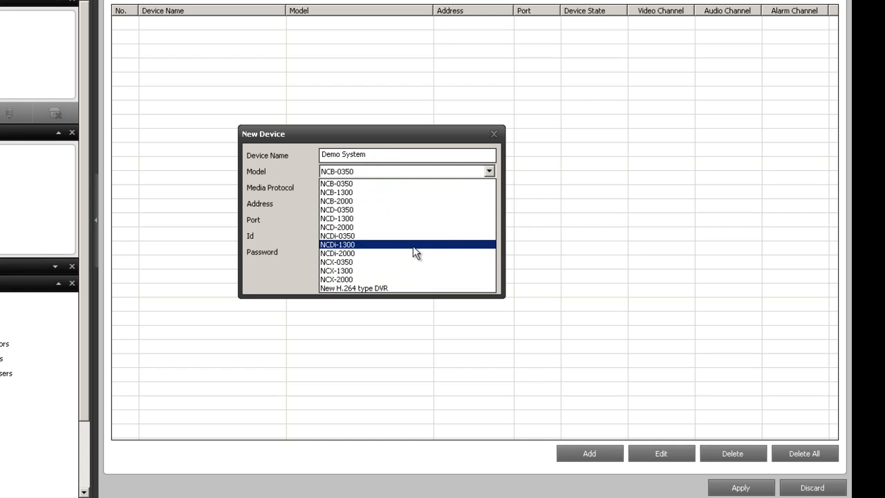
left_click(383, 289)
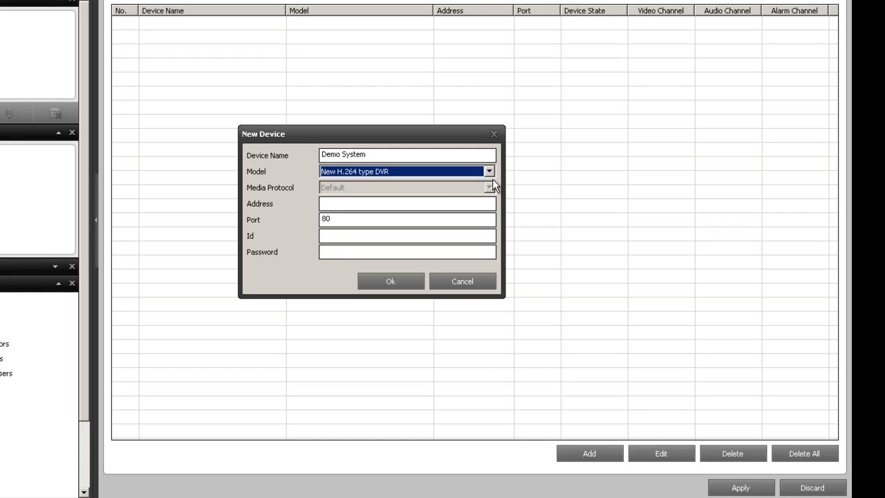
left_click(451, 201)
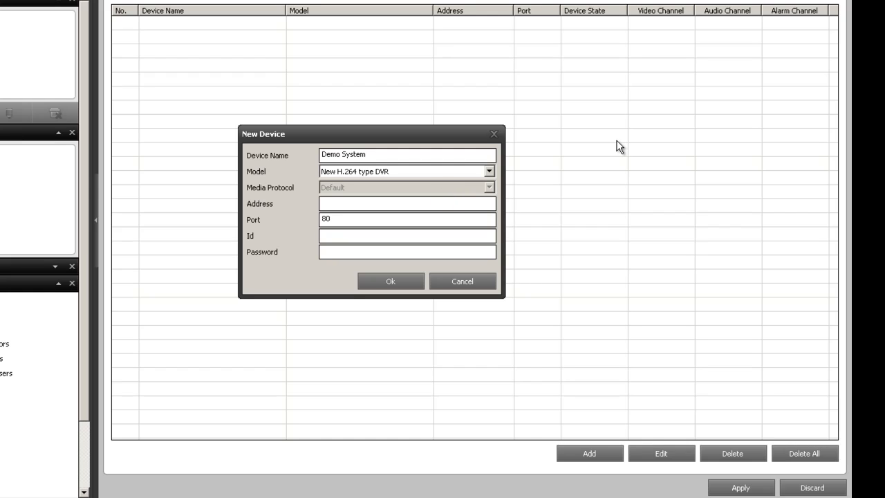
type("69.199.57.139")
key("Tab")
type("8080")
key("Tab")
type("ADMIN")
key("Tab")
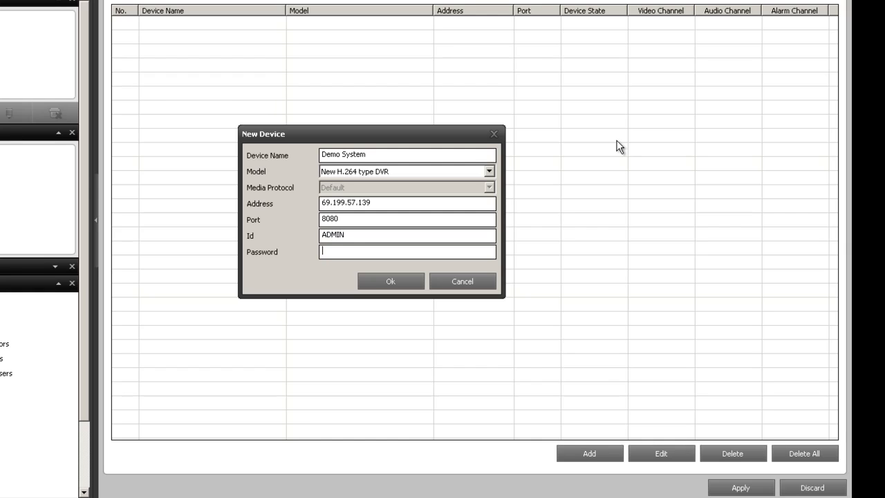
type("1234")
Add Demo System and apply the change, so its channels CH1–CH16 appear connected.
left_click(412, 286)
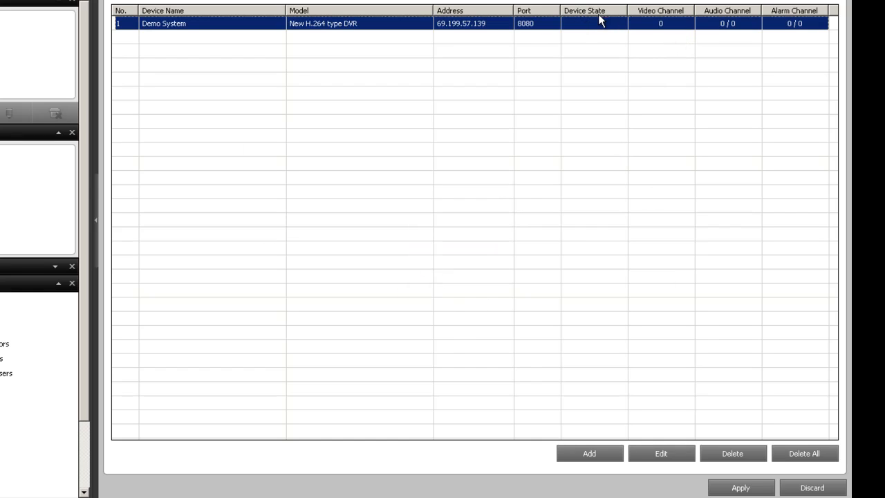
left_click(726, 488)
left_click(364, 235)
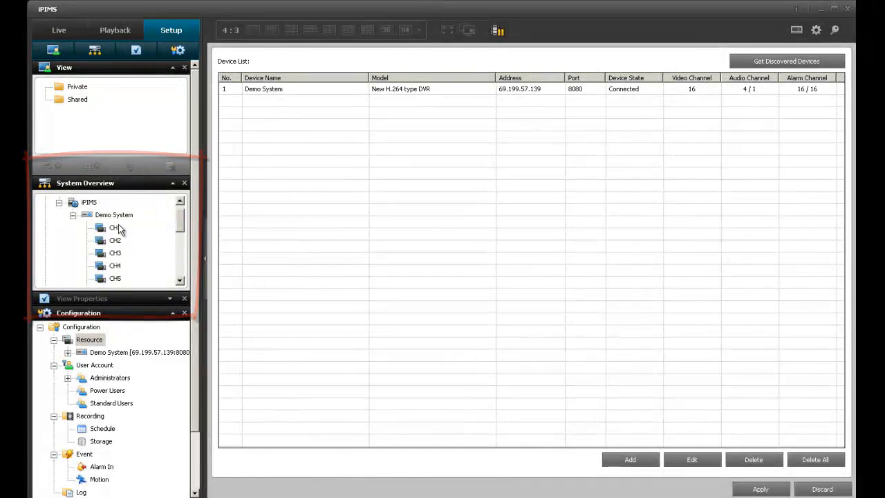
mouse_move(180, 219)
left_mouse_down()
mouse_move(179, 257)
mouse_move(175, 226)
left_mouse_up()
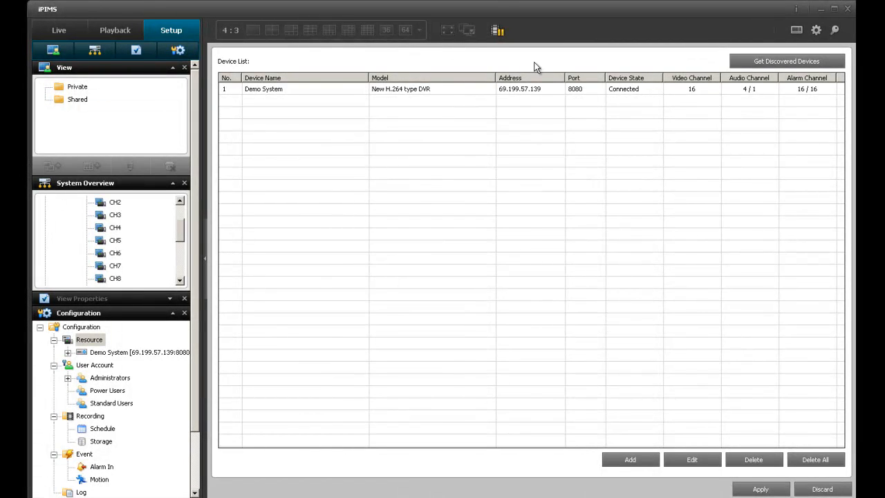
On the Live screen, try dragging Demo System and channels CH1–CH4 into the video area.
left_click(72, 29)
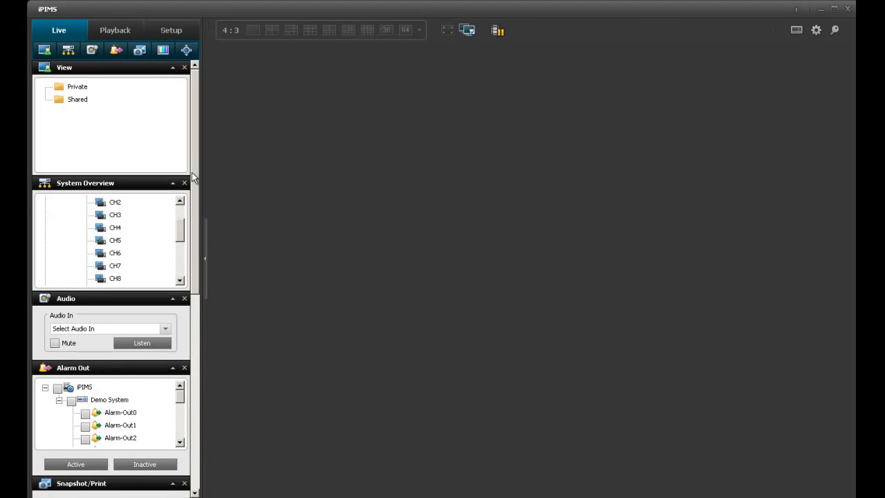
left_click_drag(177, 226, 178, 212)
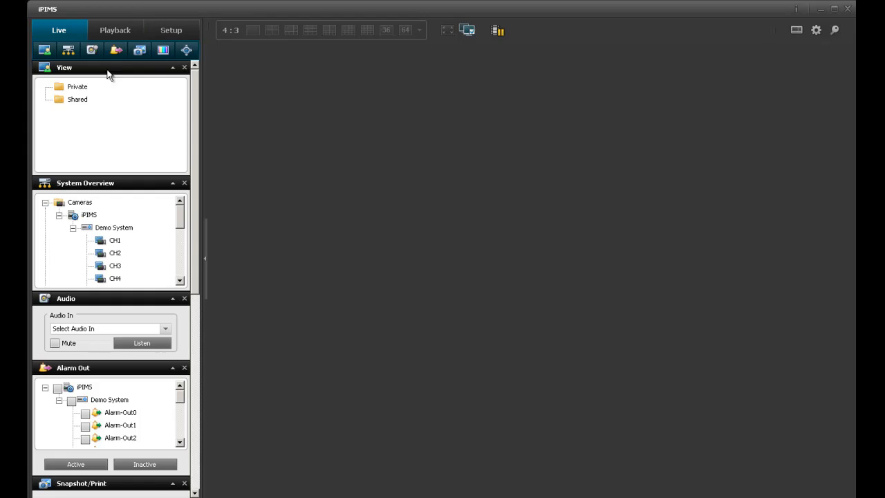
left_click_drag(112, 229, 370, 215)
left_click_drag(103, 244, 326, 248)
left_click(293, 30)
left_click(367, 38)
left_click_drag(115, 278, 304, 219)
Return to the Setup screen and select the Shared folder in the View panel.
left_click(77, 99)
left_click(176, 32)
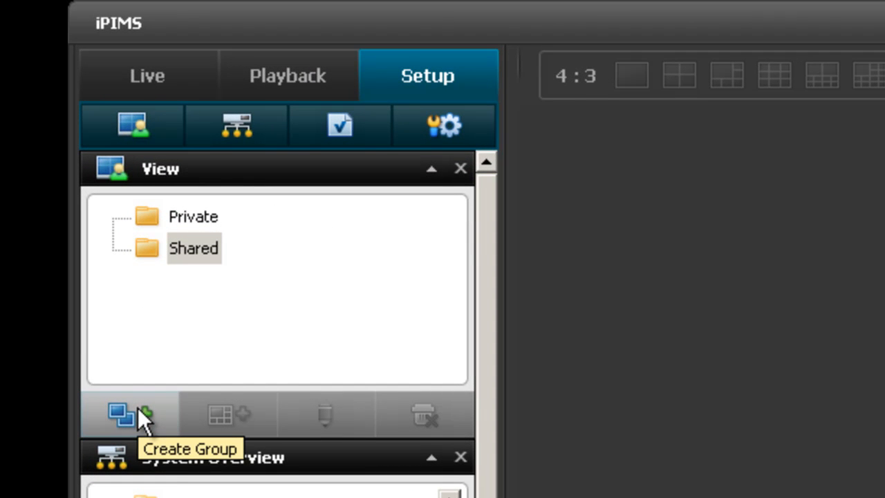
left_click(179, 249)
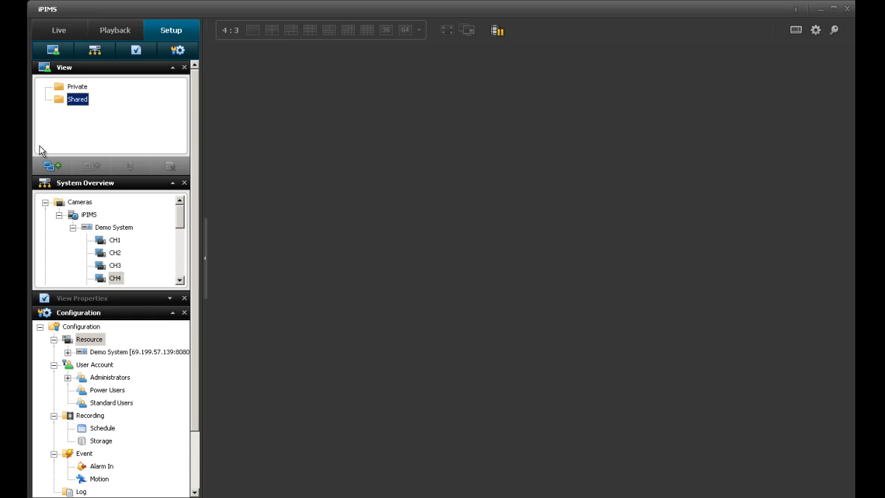
Create a new view group under Shared named 'Demo Group View'.
left_click(52, 166)
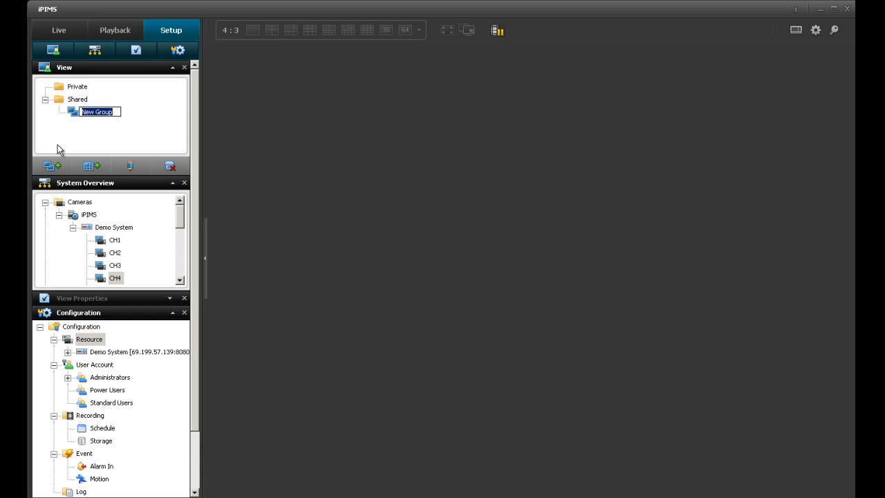
type("Demo Group View")
key("Return")
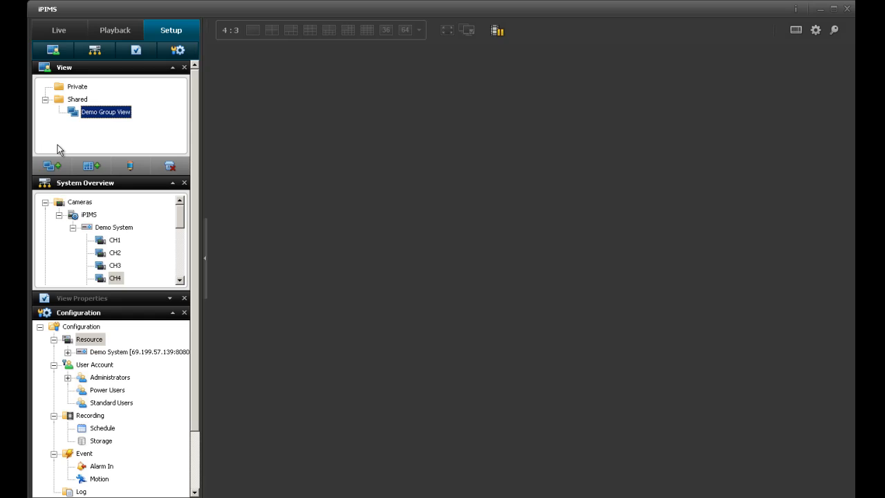
Add a 4:3, 16 Division (4 x 4) view named '16 Channels' to Demo Group View.
left_click(85, 169)
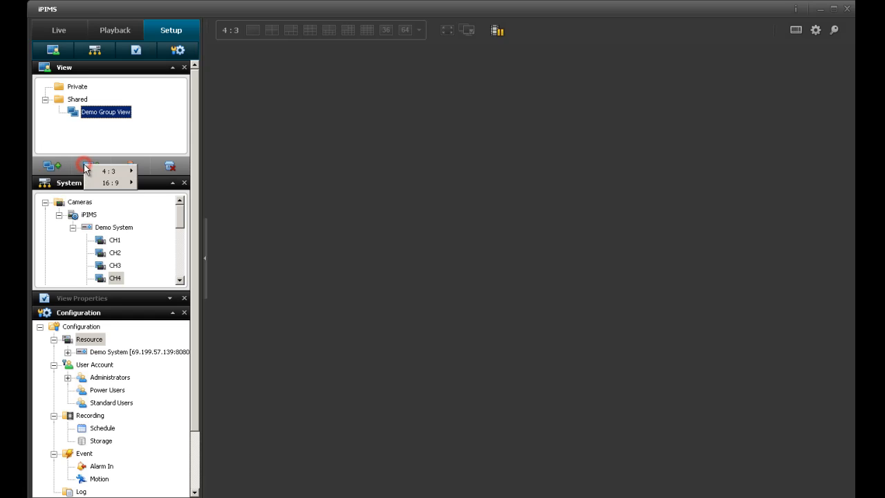
mouse_move(89, 173)
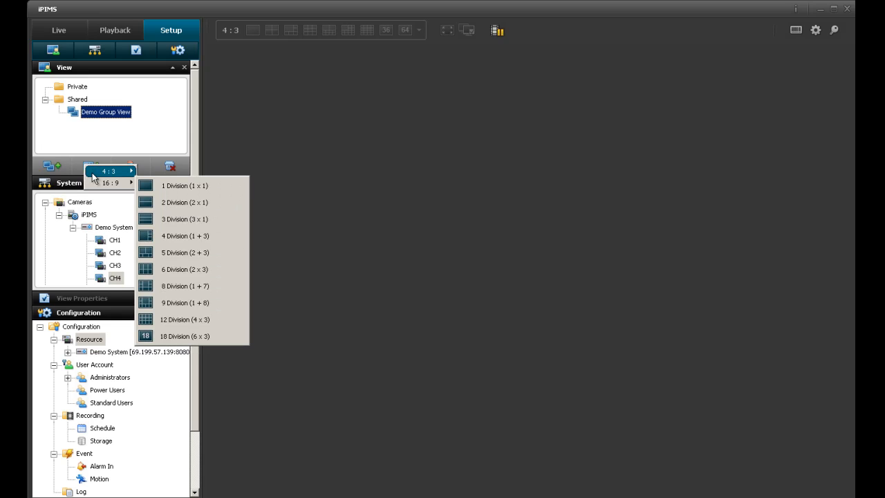
mouse_move(93, 175)
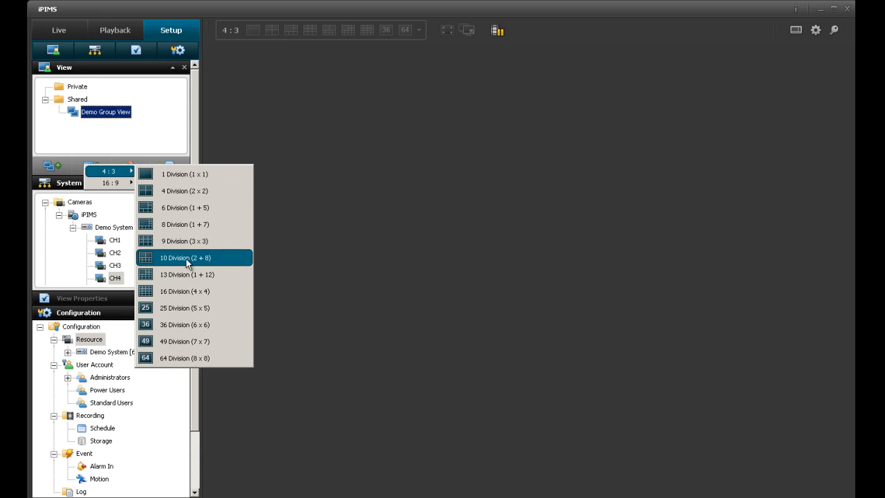
left_click(173, 293)
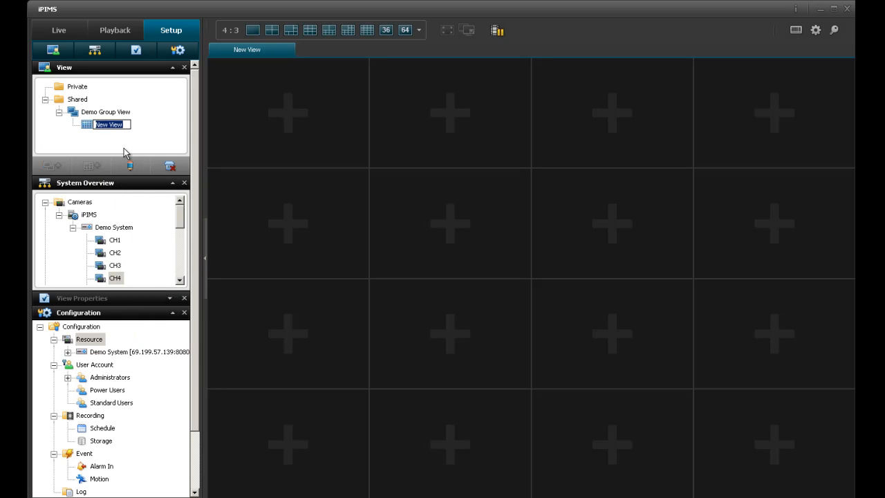
type("16 Channels")
left_click(102, 125)
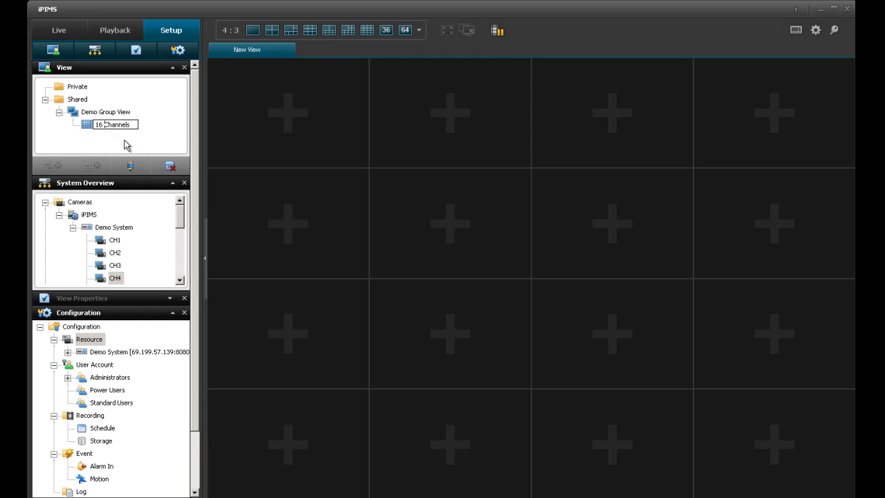
left_click(132, 142)
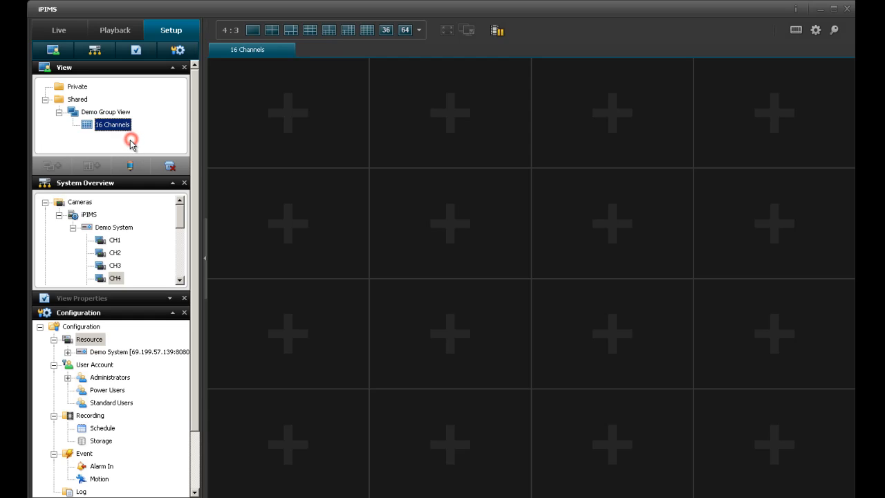
left_click(97, 112)
left_click(91, 166)
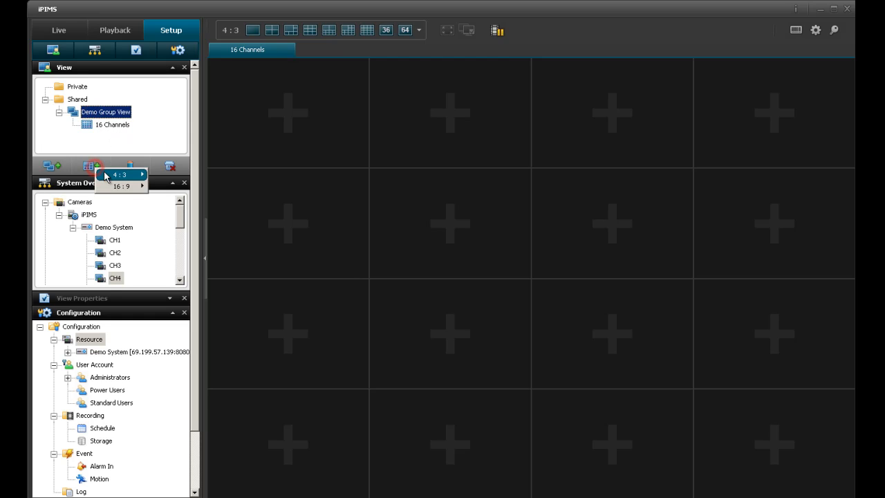
Create a second view with the 4:3, 36 Division (6 x 6) layout and begin naming it '36'.
mouse_move(107, 177)
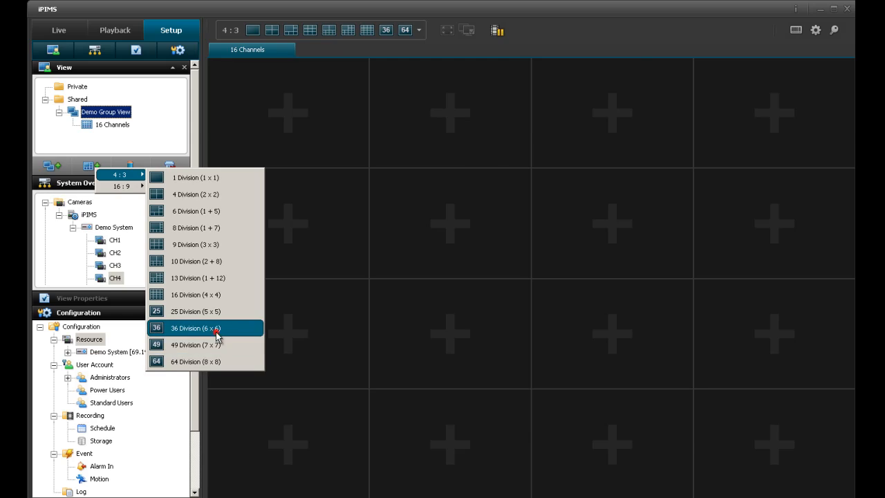
left_click(203, 329)
type("36 Channel Vie")
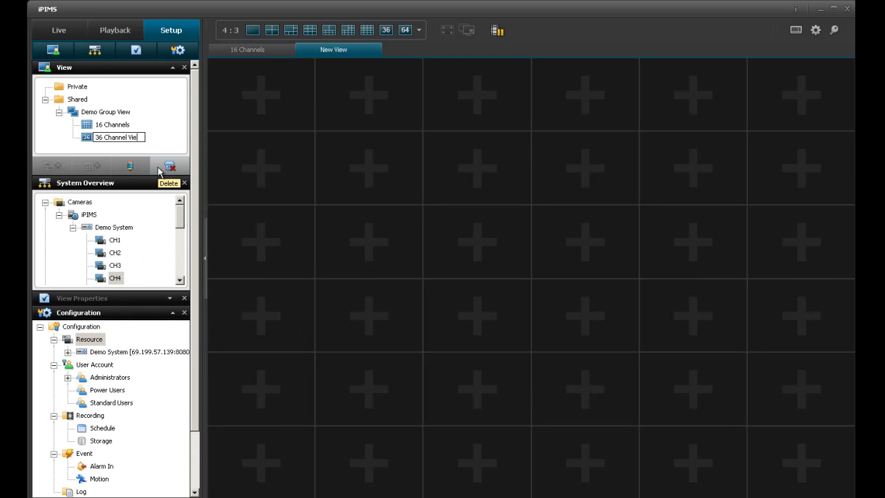
Commit the name '36 Channel View', then add a 64 Division (8 x 8) view named '64 View'.
left_click(158, 164)
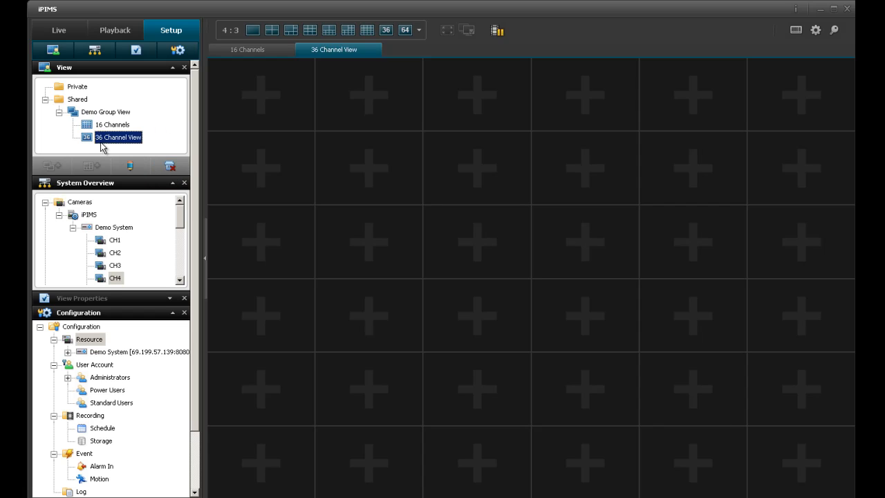
left_click(86, 114)
left_click(89, 167)
left_click(116, 174)
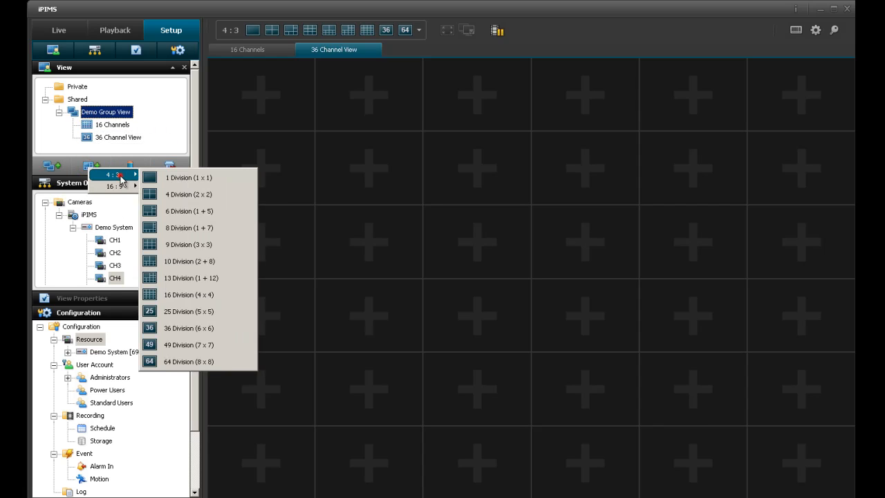
left_click(185, 361)
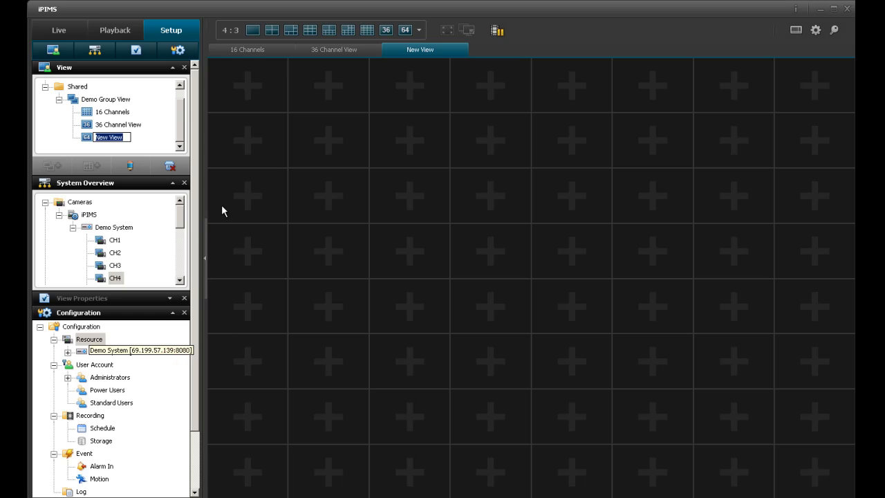
type("64 View")
left_click(167, 141)
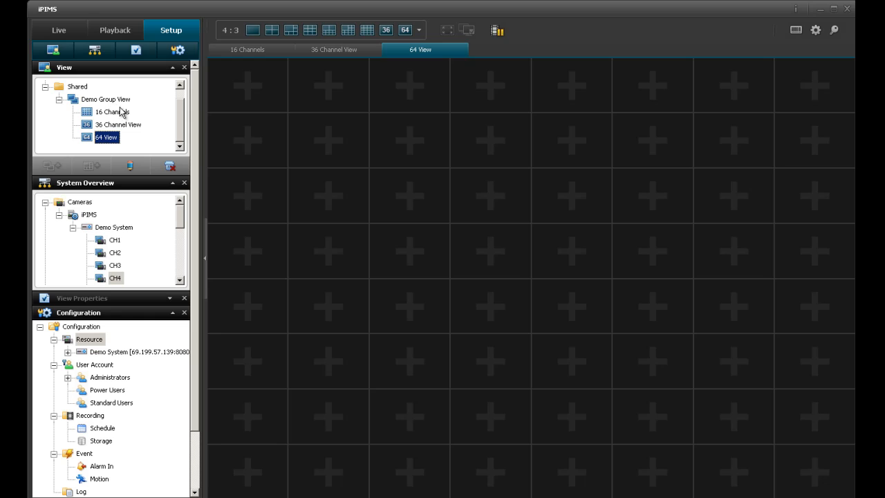
In setup, cycle through the 16 Channels, 36 Channel View and 64 View tabs.
left_click(327, 54)
left_click(268, 52)
left_click(327, 51)
left_click(395, 50)
left_click(348, 53)
left_click(294, 50)
left_click(345, 49)
left_click(410, 49)
left_click(348, 50)
left_click(247, 52)
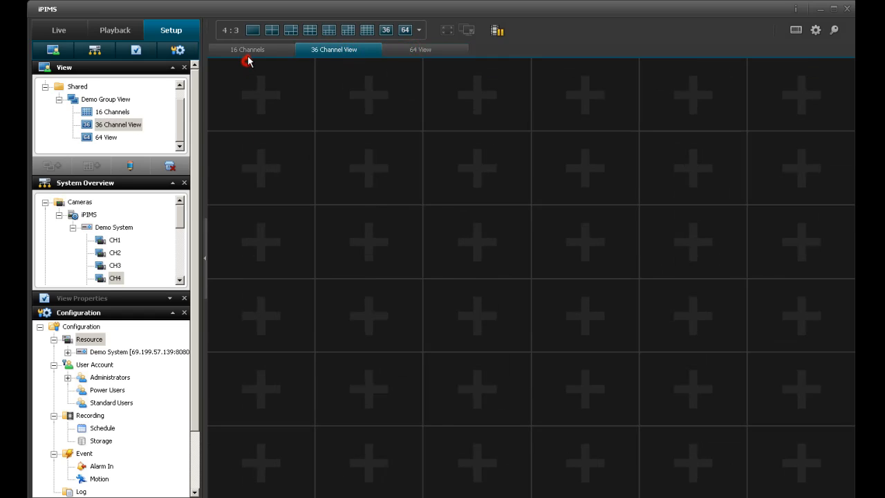
left_click(323, 52)
left_click(399, 52)
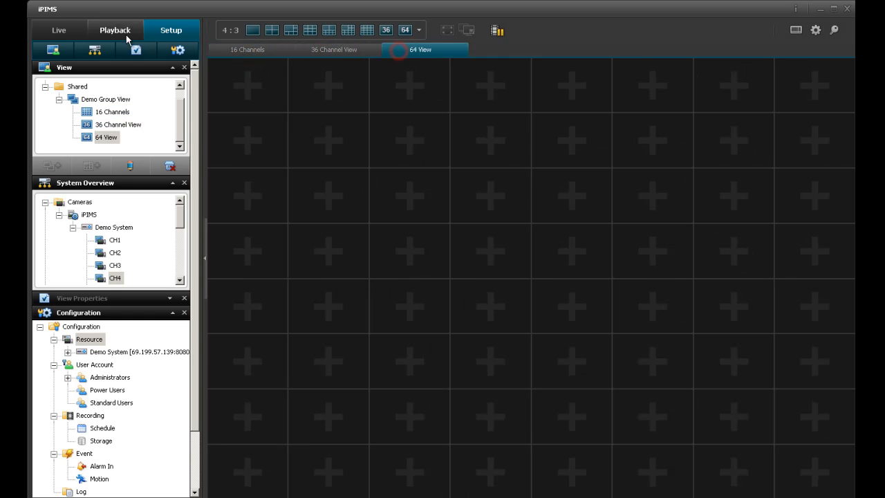
Switch to Live mode and cycle the view tabs, ending on 16 Channels.
left_click(60, 32)
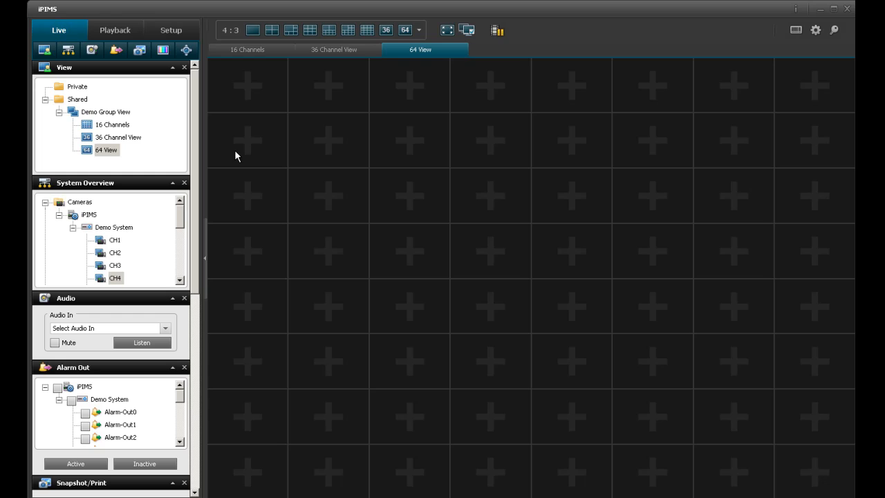
left_click(264, 47)
left_click(315, 51)
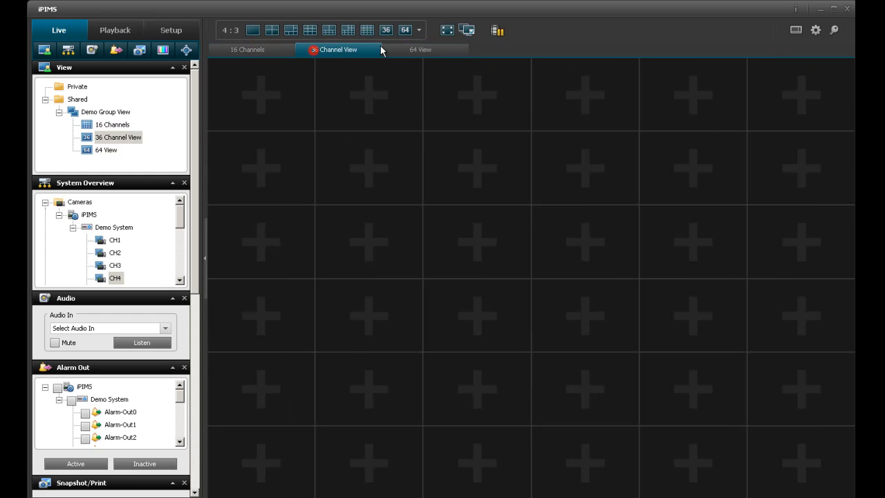
left_click(405, 52)
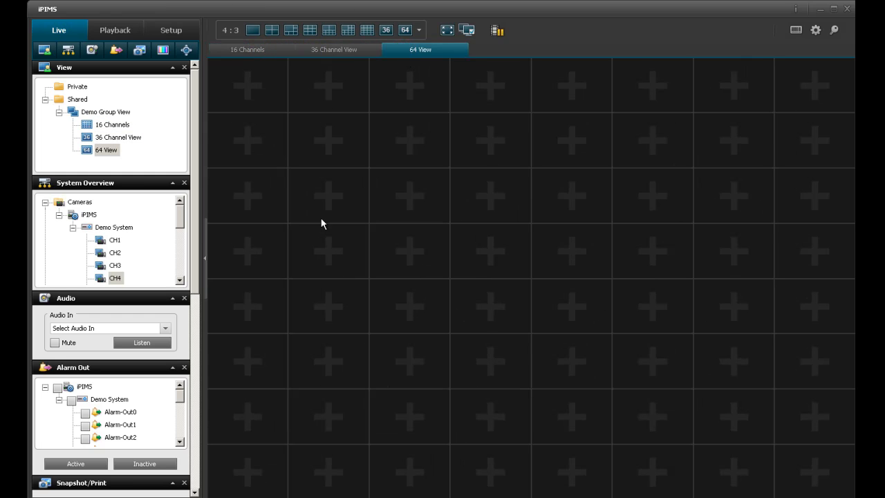
left_click(253, 50)
Place cameras CH1, CH2 and CH4 into the first tiles of the 16 Channels grid.
double_click(114, 240)
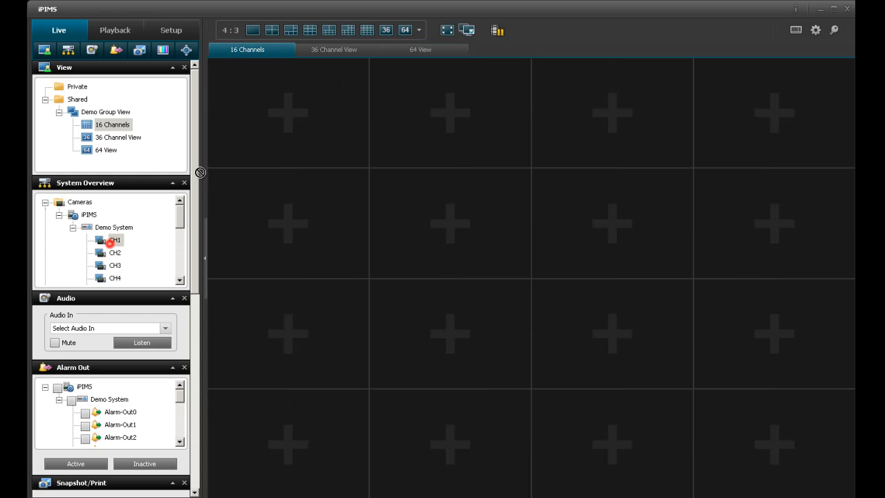
left_click_drag(115, 252, 578, 134)
left_click_drag(115, 278, 735, 153)
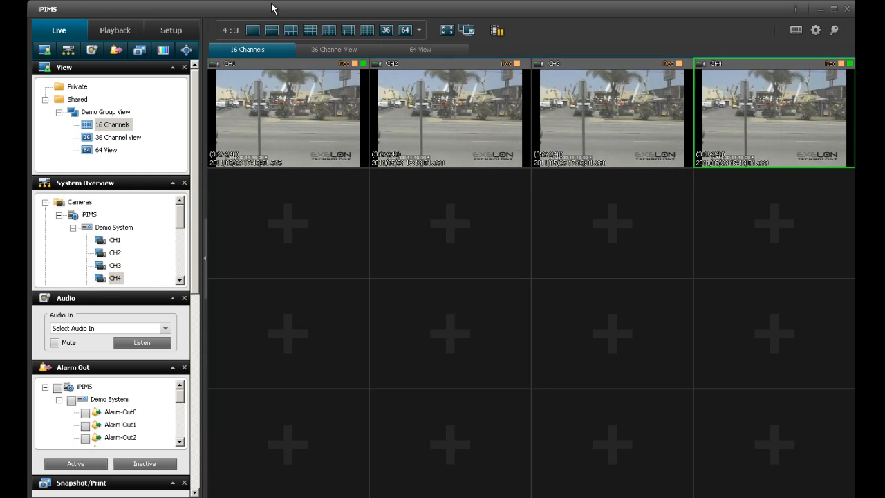
scroll(188, 223, "down", 1)
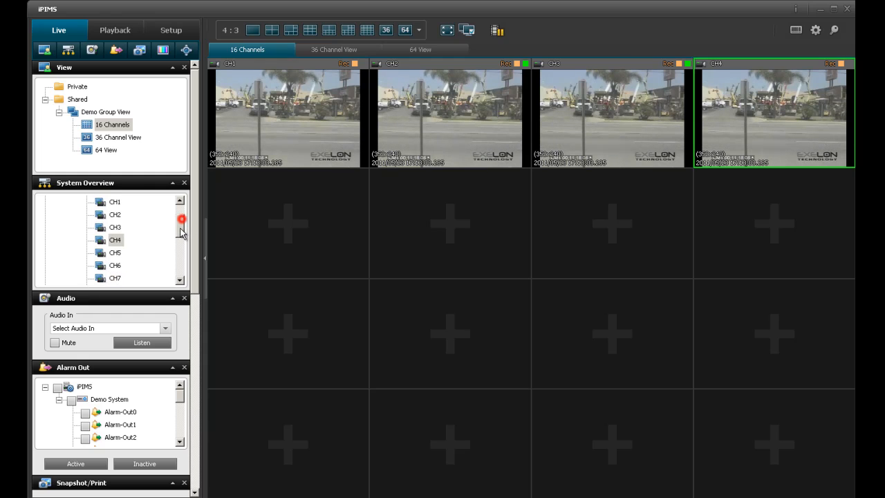
left_click_drag(115, 253, 231, 224)
Add cameras CH5 and CH6 to their tiles, then drag the whole Demo System group onto the grid.
left_click(118, 265)
left_click(356, 208)
left_click(115, 253)
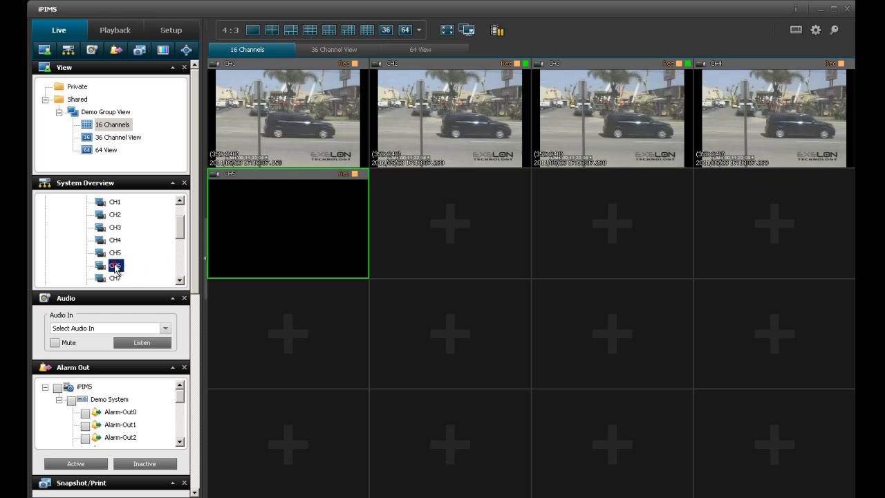
left_click_drag(115, 265, 450, 216)
left_click(181, 229)
left_click_drag(180, 227, 178, 220)
left_click_drag(113, 228, 301, 294)
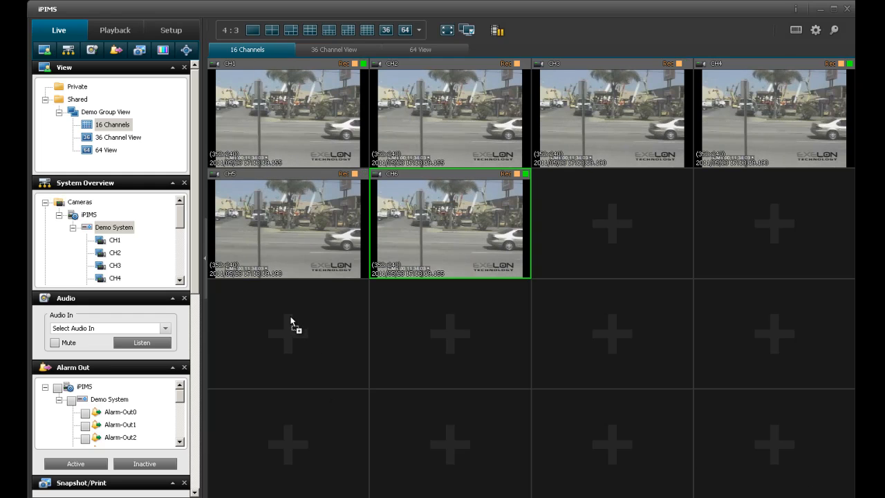
Fill all sixteen tiles with Demo System cameras CH1–CH16, save the layout, and reopen 16 Channels.
left_click_drag(291, 319, 291, 319)
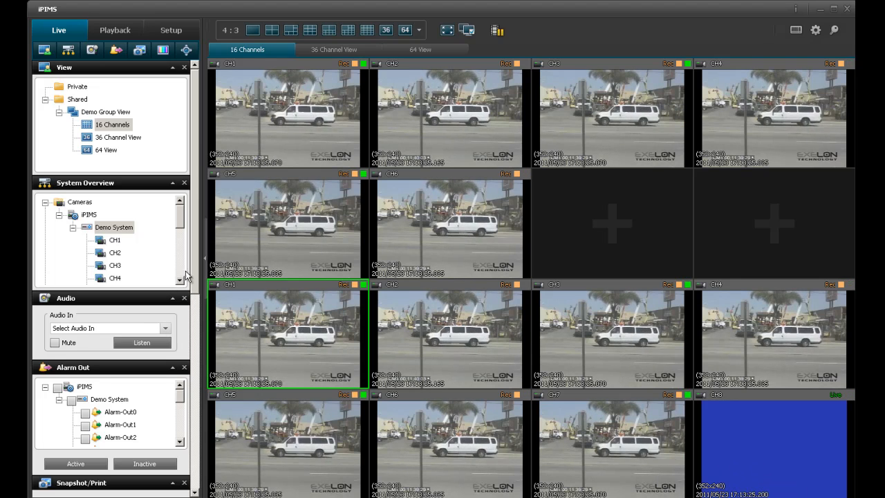
mouse_move(113, 228)
left_mouse_down()
mouse_move(198, 207)
mouse_move(247, 162)
mouse_move(255, 123)
left_mouse_up()
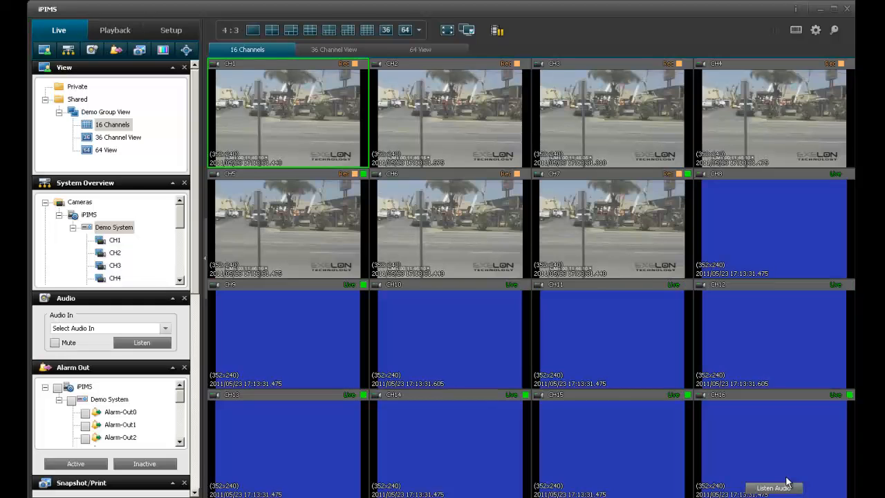
left_click(339, 51)
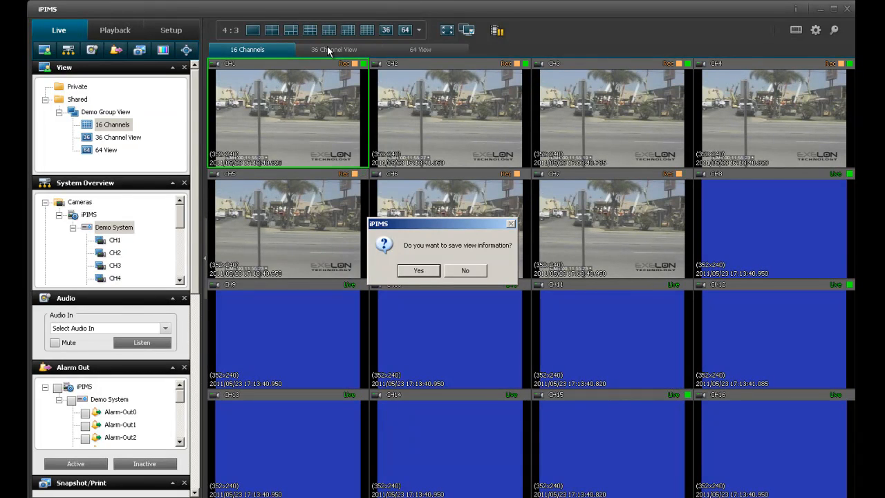
left_click(436, 271)
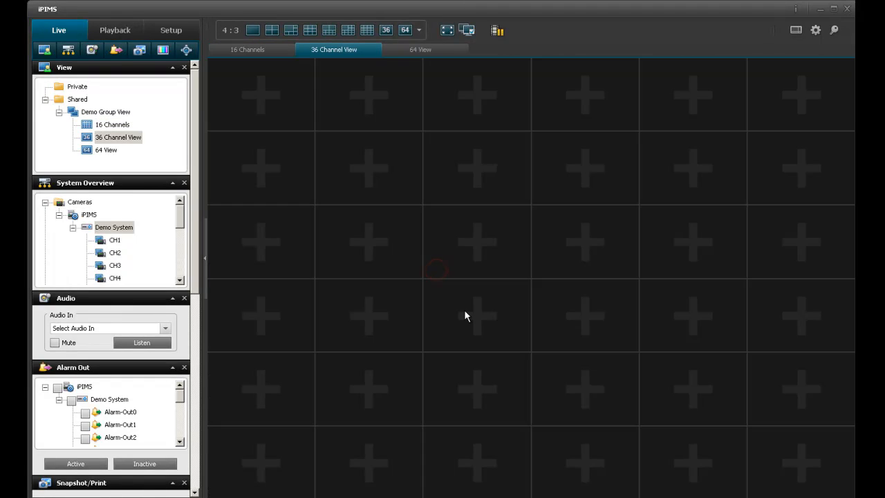
left_click(283, 49)
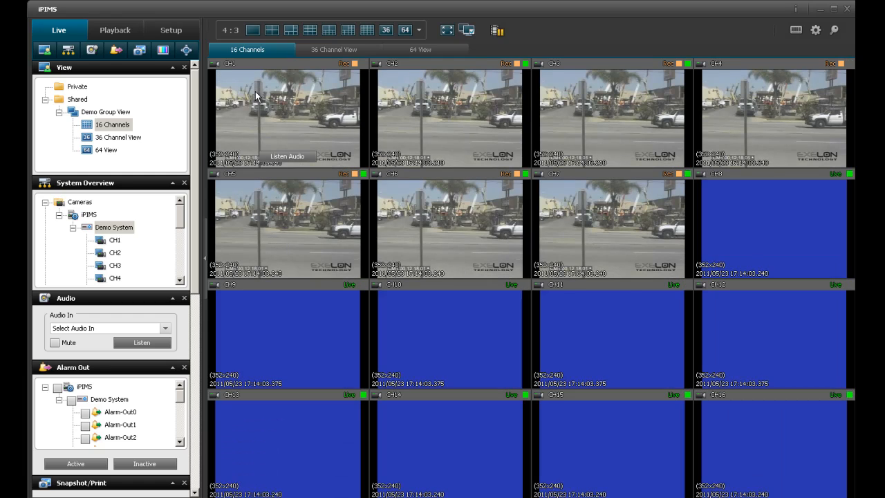
Load cameras CH1–CH16 into 36 Channel View, then discard that change when switching to 64 View.
left_click(325, 51)
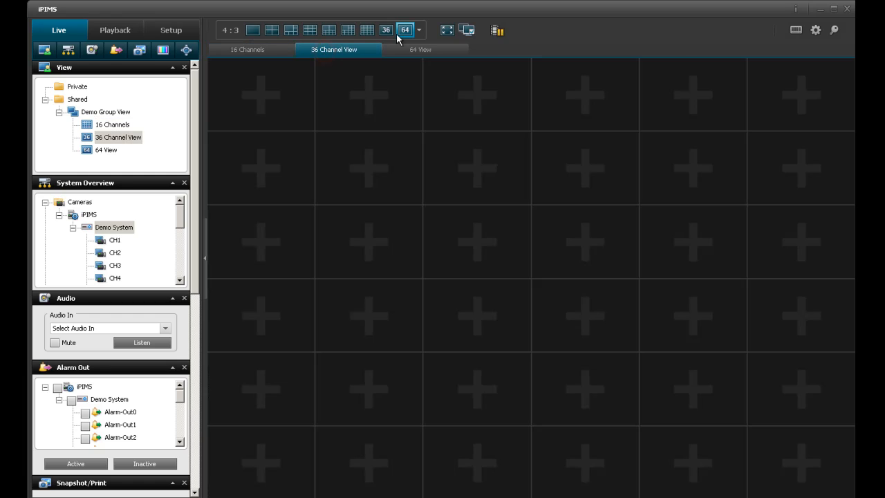
left_click_drag(223, 198, 256, 102)
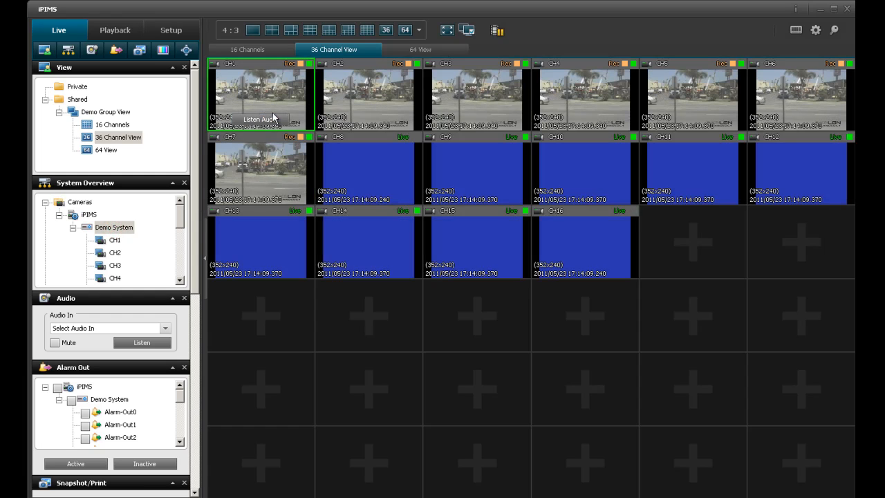
left_click(408, 52)
left_click(473, 271)
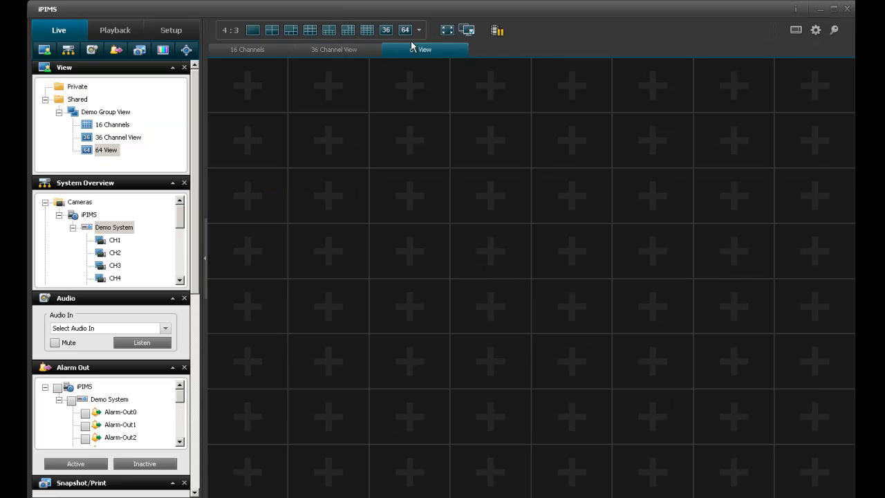
Go through 36 Channel View back to 16 Channels to show the saved CH1–CH16 layout.
left_click(330, 47)
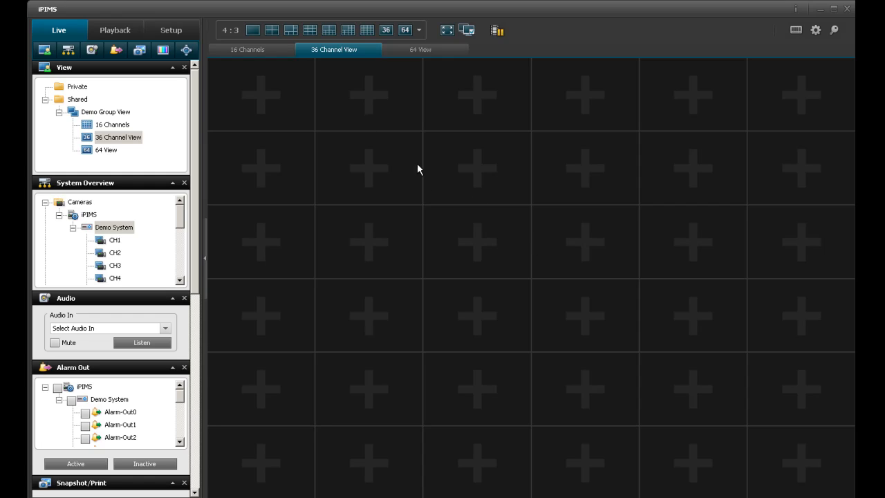
left_click(263, 50)
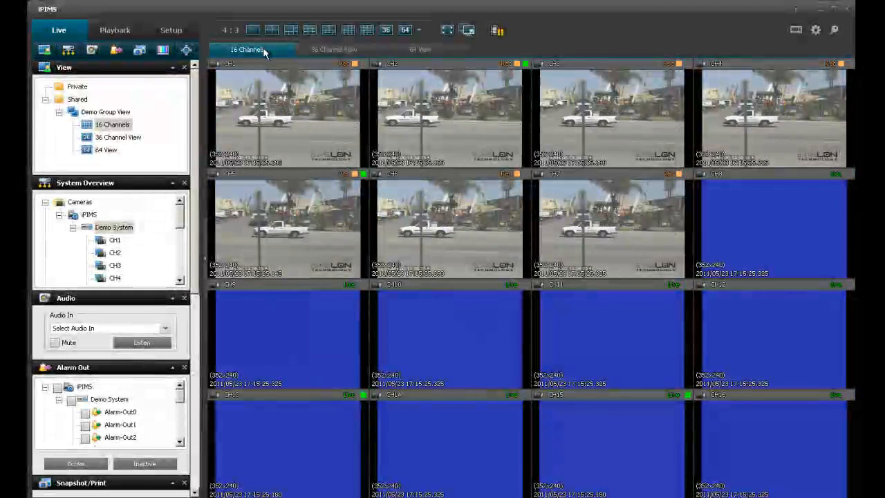
mouse_move(194, 177)
left_mouse_down()
mouse_move(195, 233)
mouse_move(195, 176)
left_mouse_up()
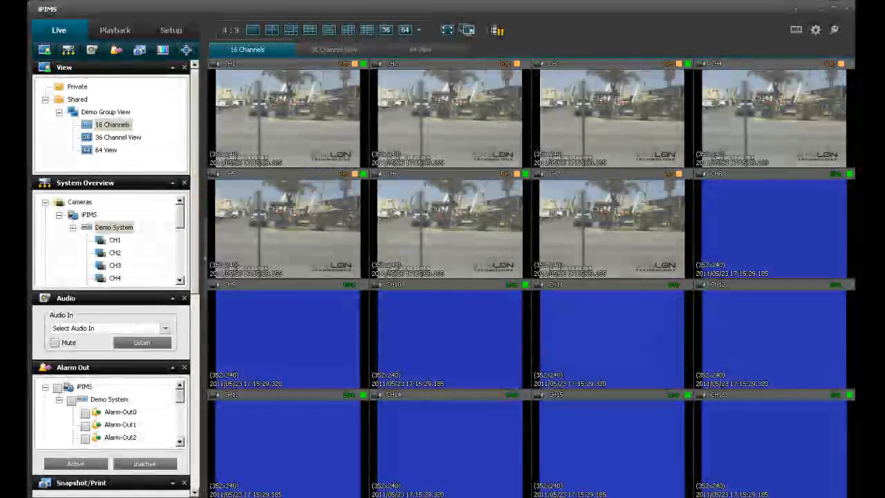